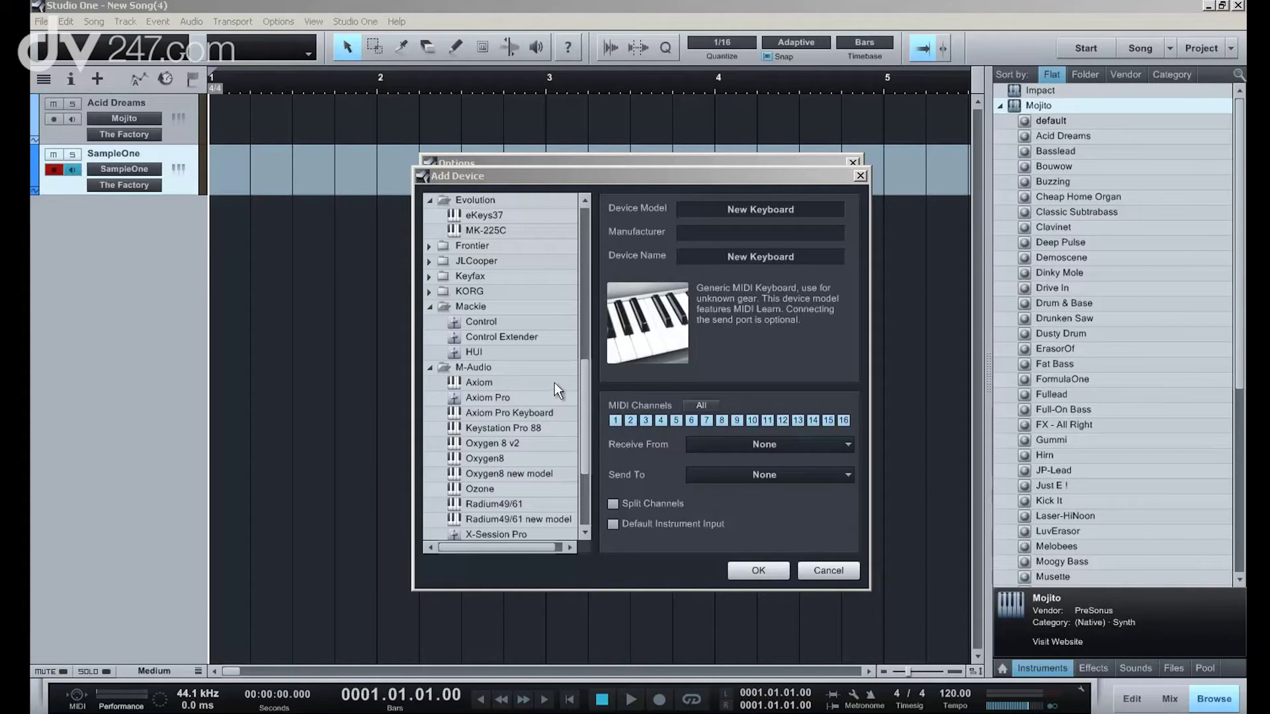
Step: Look through the supported device models and the configured external devices, leaving the device options without changes
{"action": "left_click_drag", "start_coordinate": [587, 392], "coordinate": [507, 436]}
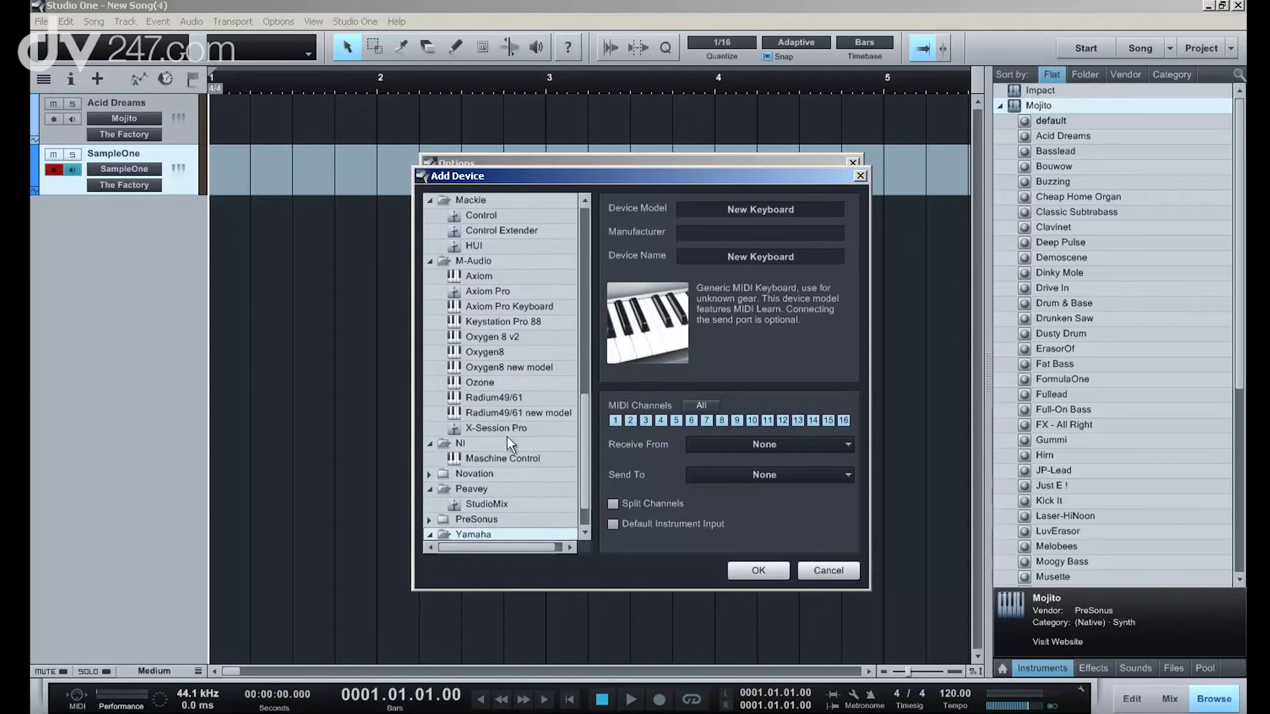
{"action": "left_click", "coordinate": [818, 571]}
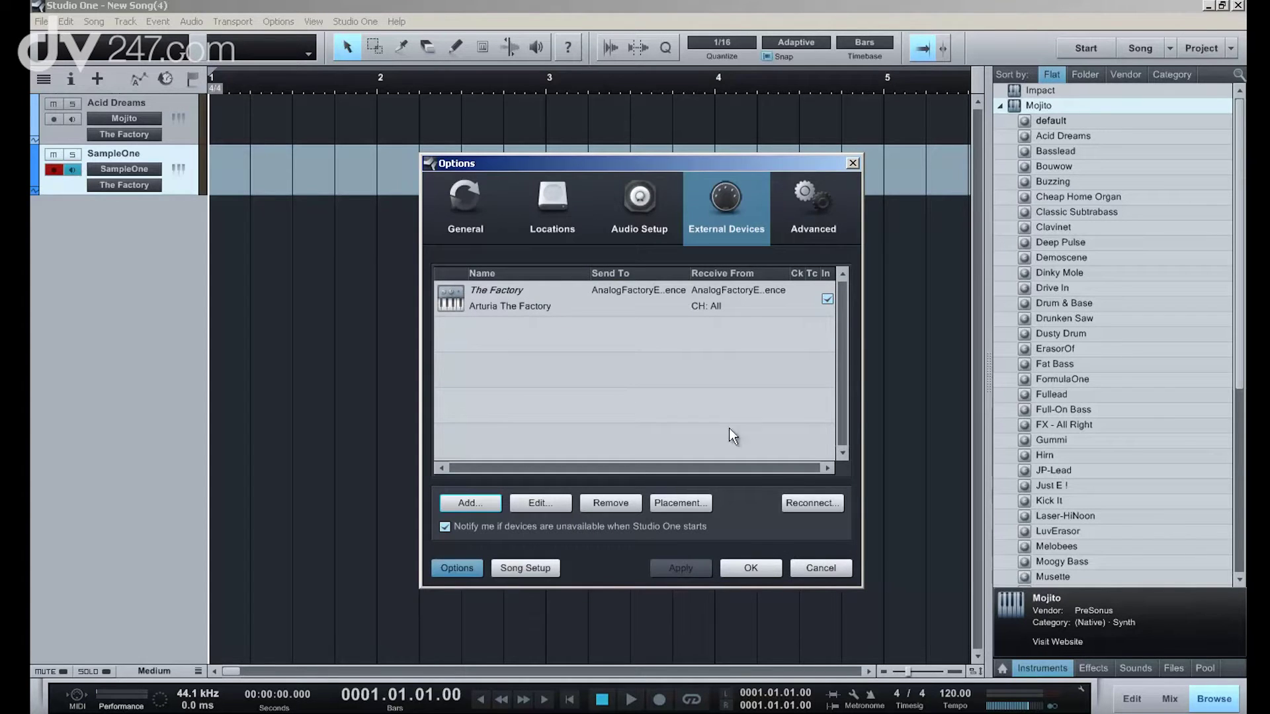
{"action": "left_click", "coordinate": [503, 310]}
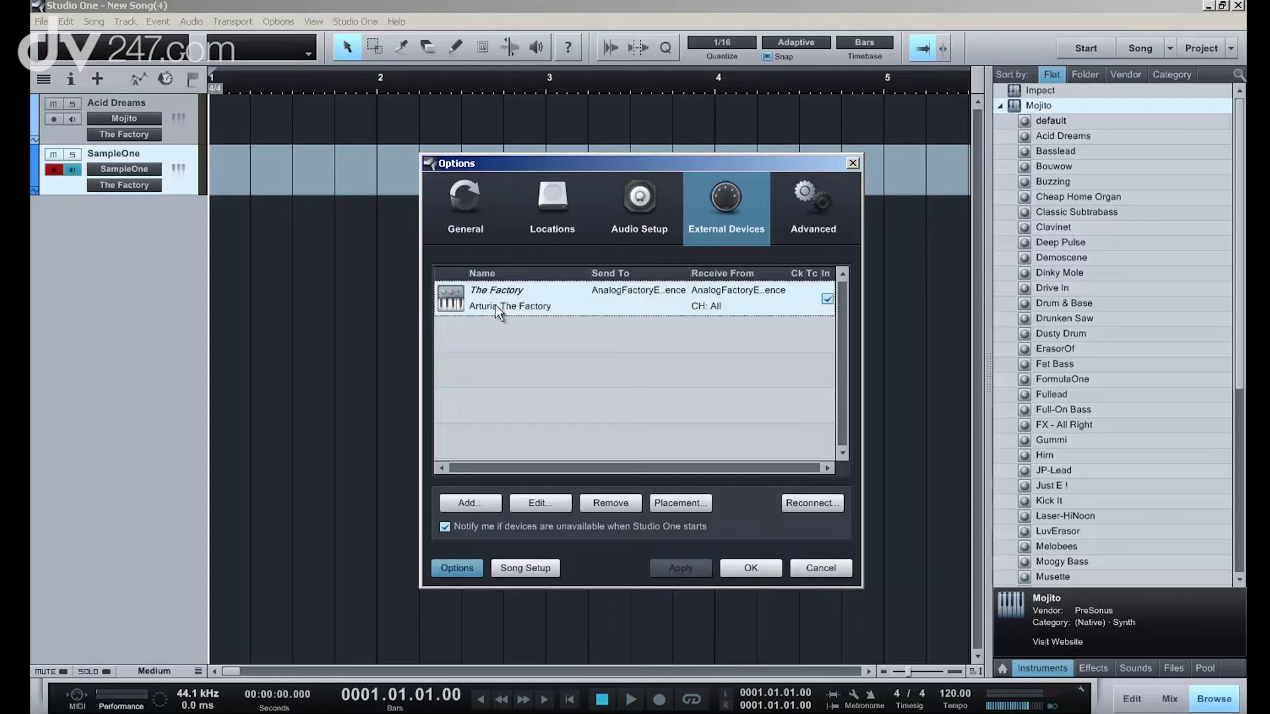
{"action": "left_click", "coordinate": [804, 567]}
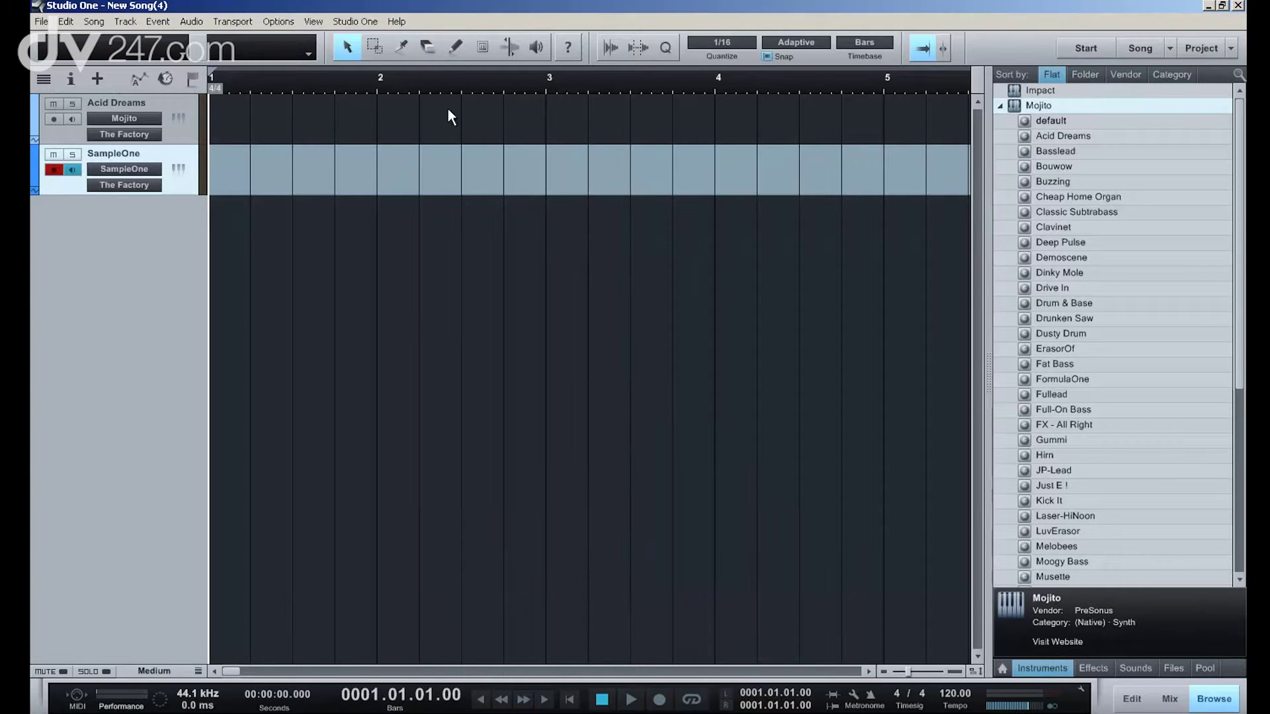
Step: In The Factory's control map, change Control10 through Control13 to faders and switch off MIDI Learn
{"action": "left_click", "coordinate": [307, 55]}
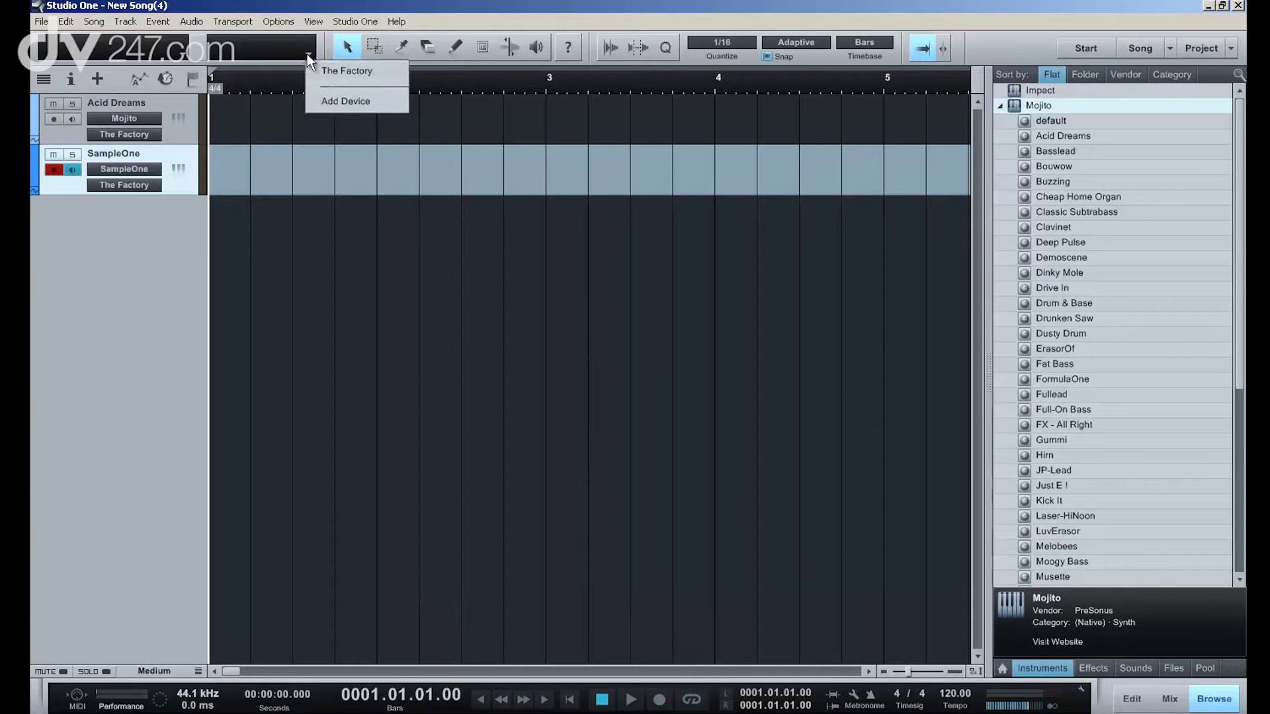
{"action": "left_click", "coordinate": [354, 73]}
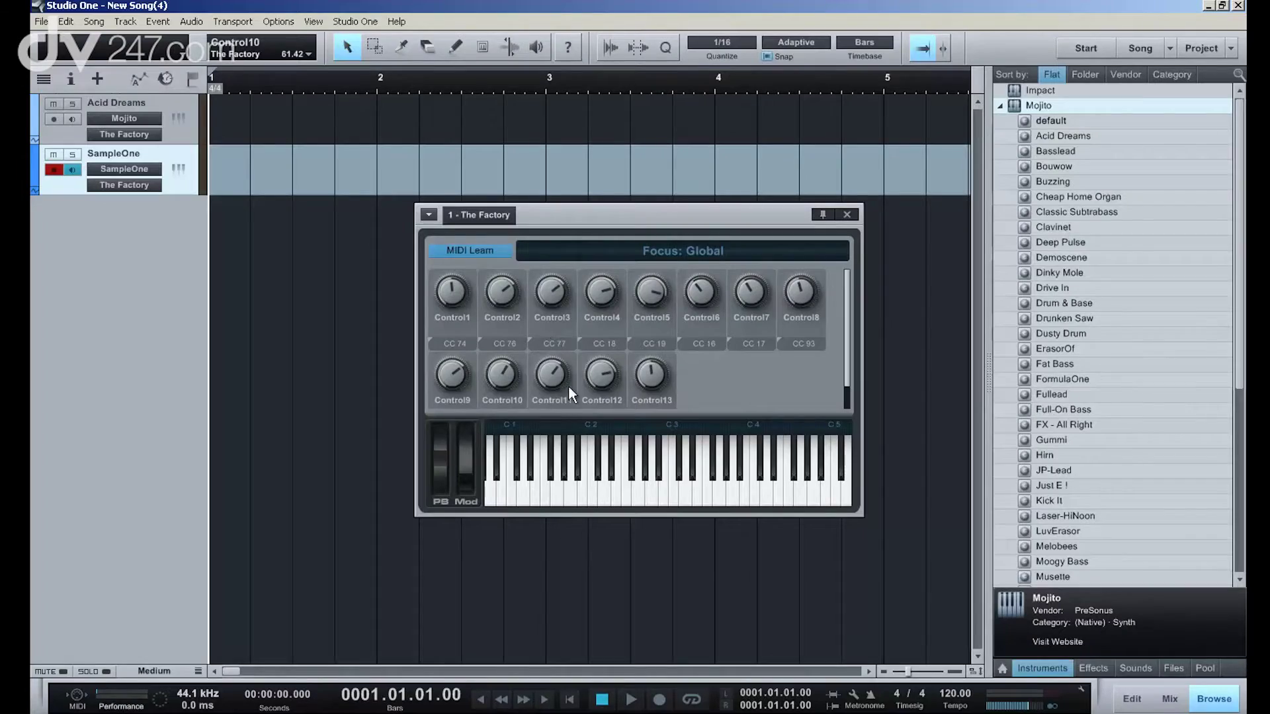
{"action": "right_click", "coordinate": [497, 376]}
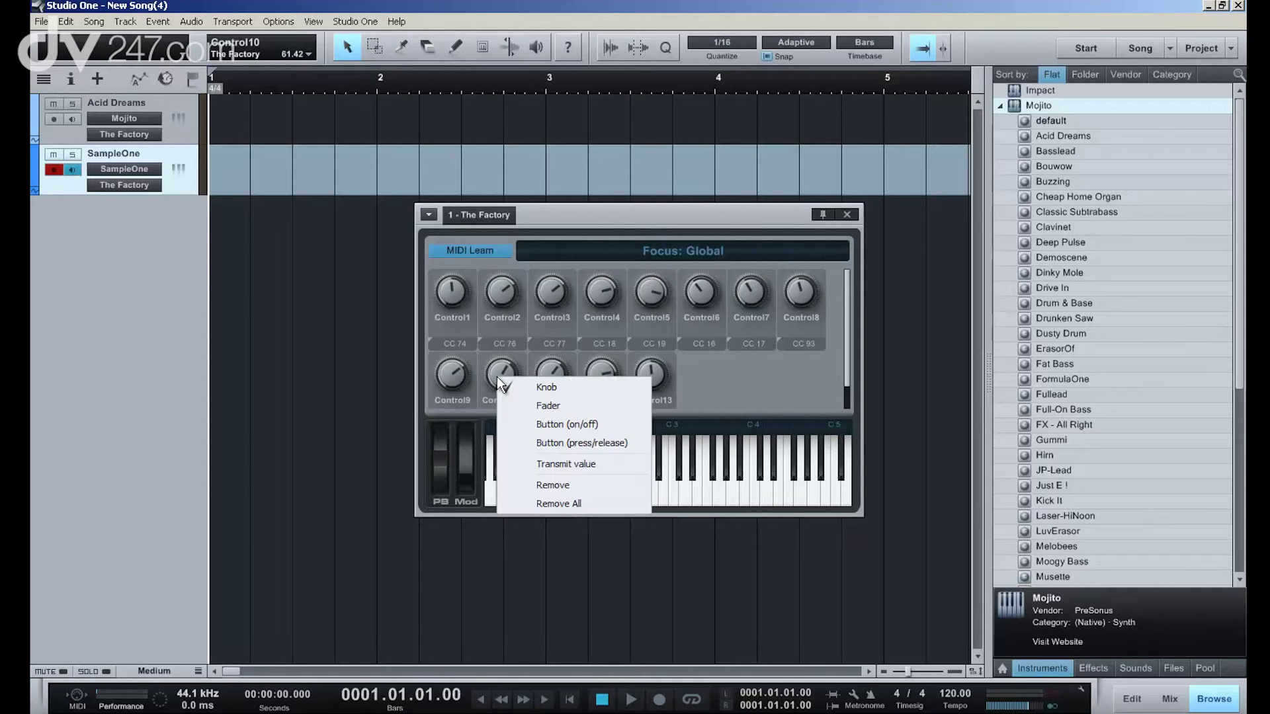
{"action": "left_click", "coordinate": [529, 405]}
{"action": "right_click", "coordinate": [551, 375]}
{"action": "left_click", "coordinate": [578, 401]}
{"action": "right_click", "coordinate": [603, 379]}
{"action": "left_click", "coordinate": [645, 409]}
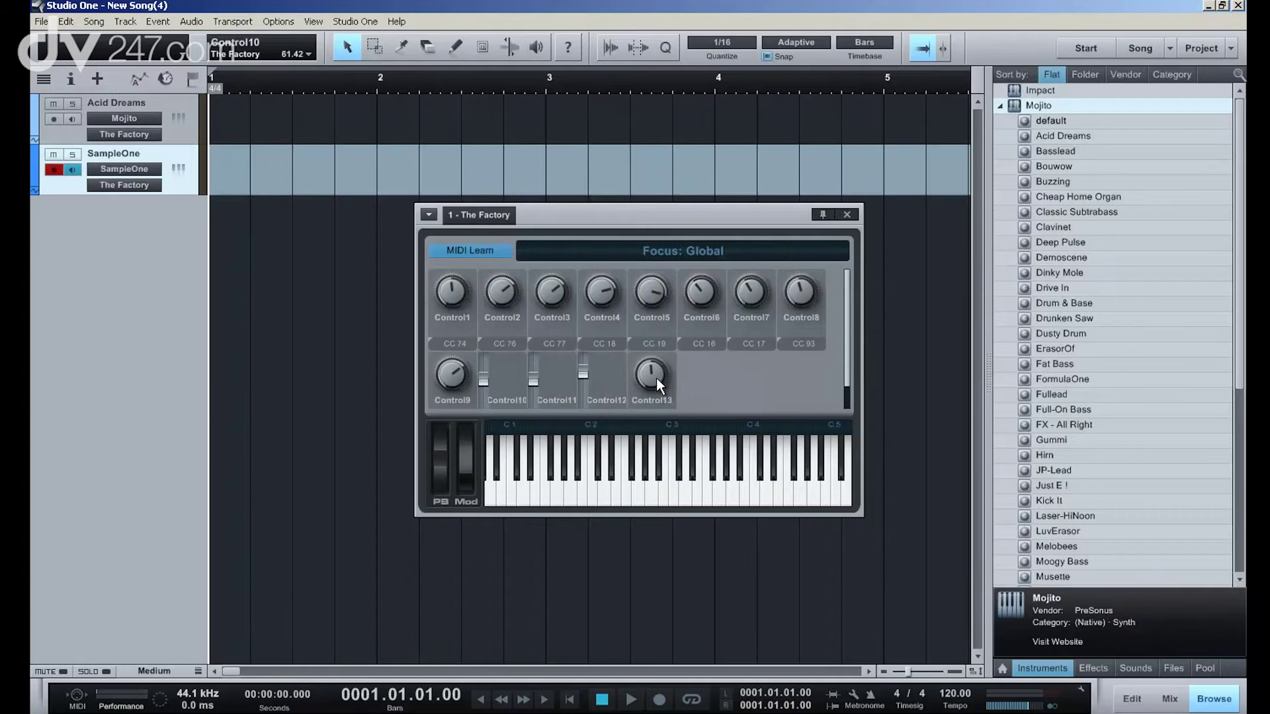
{"action": "right_click", "coordinate": [653, 376]}
{"action": "left_click", "coordinate": [692, 406]}
{"action": "left_click", "coordinate": [482, 249]}
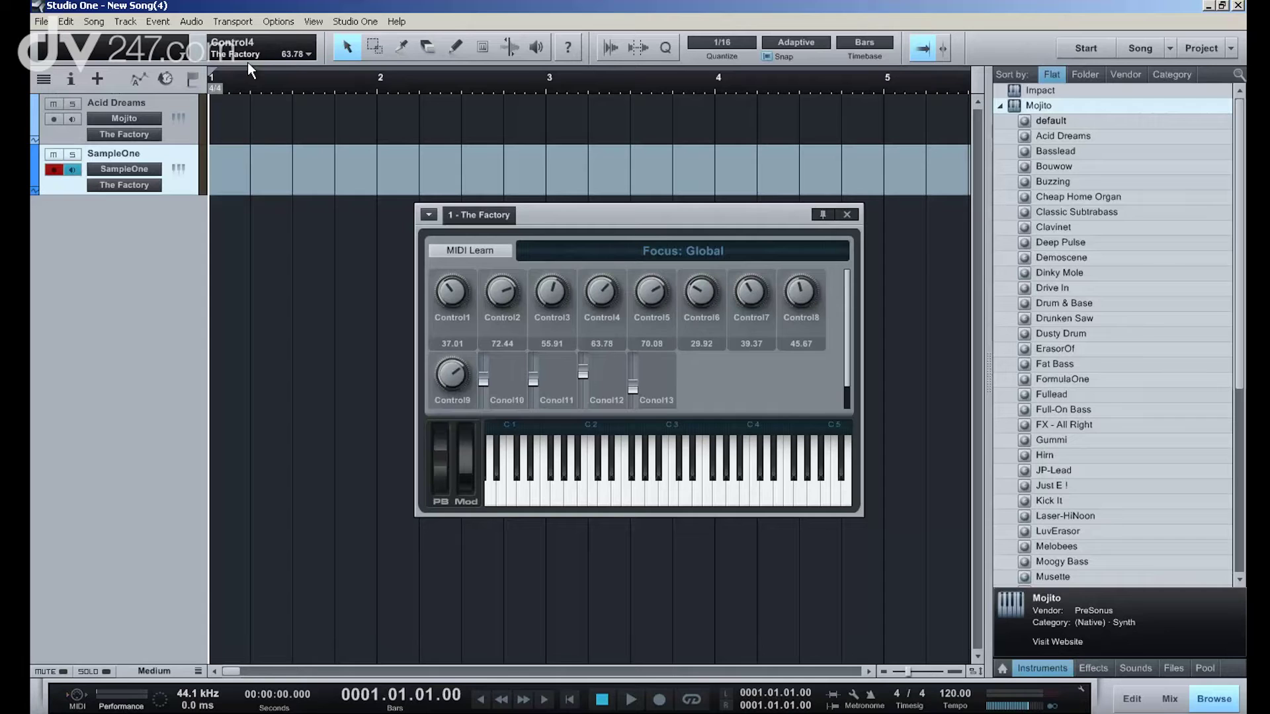
Step: Link Mojito's Filter Cutoff to The Factory's Control1 and raise the Attack fader in the AMP section
{"action": "left_click", "coordinate": [847, 216]}
{"action": "left_click", "coordinate": [179, 119]}
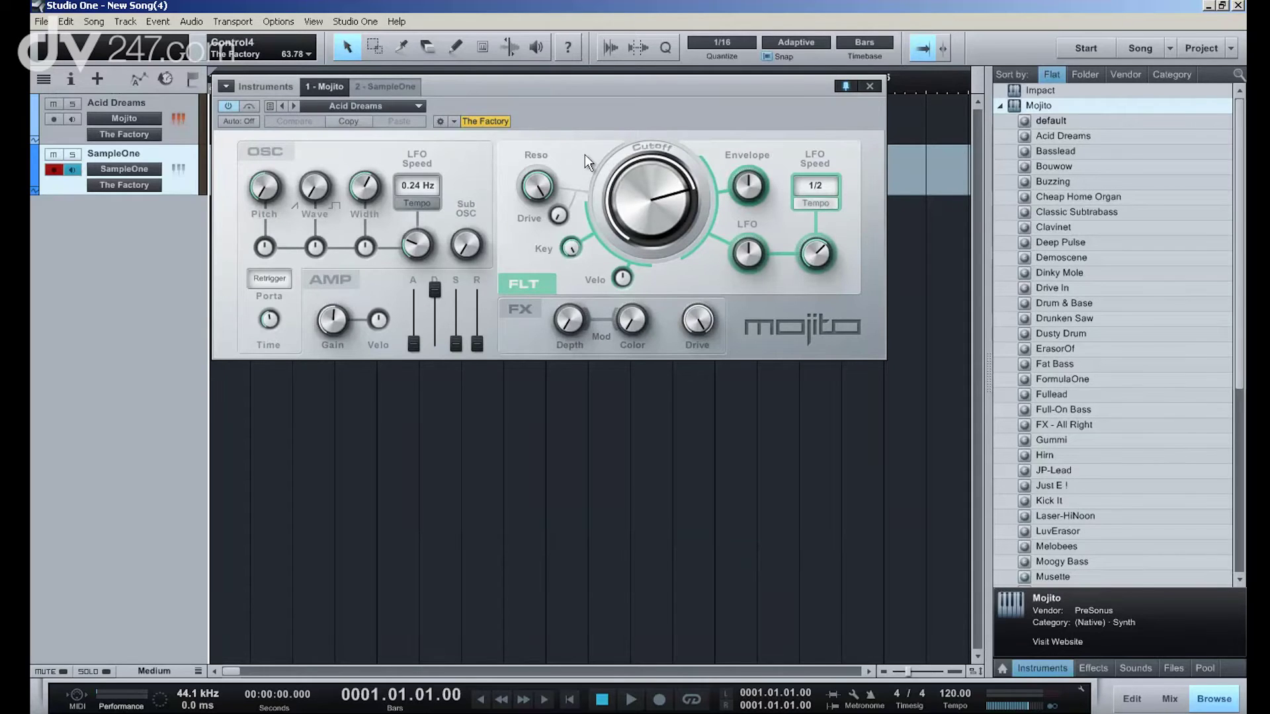
{"action": "mouse_move", "coordinate": [632, 199]}
{"action": "left_mouse_down"}
{"action": "mouse_move", "coordinate": [630, 215]}
{"action": "mouse_move", "coordinate": [628, 197]}
{"action": "left_mouse_up"}
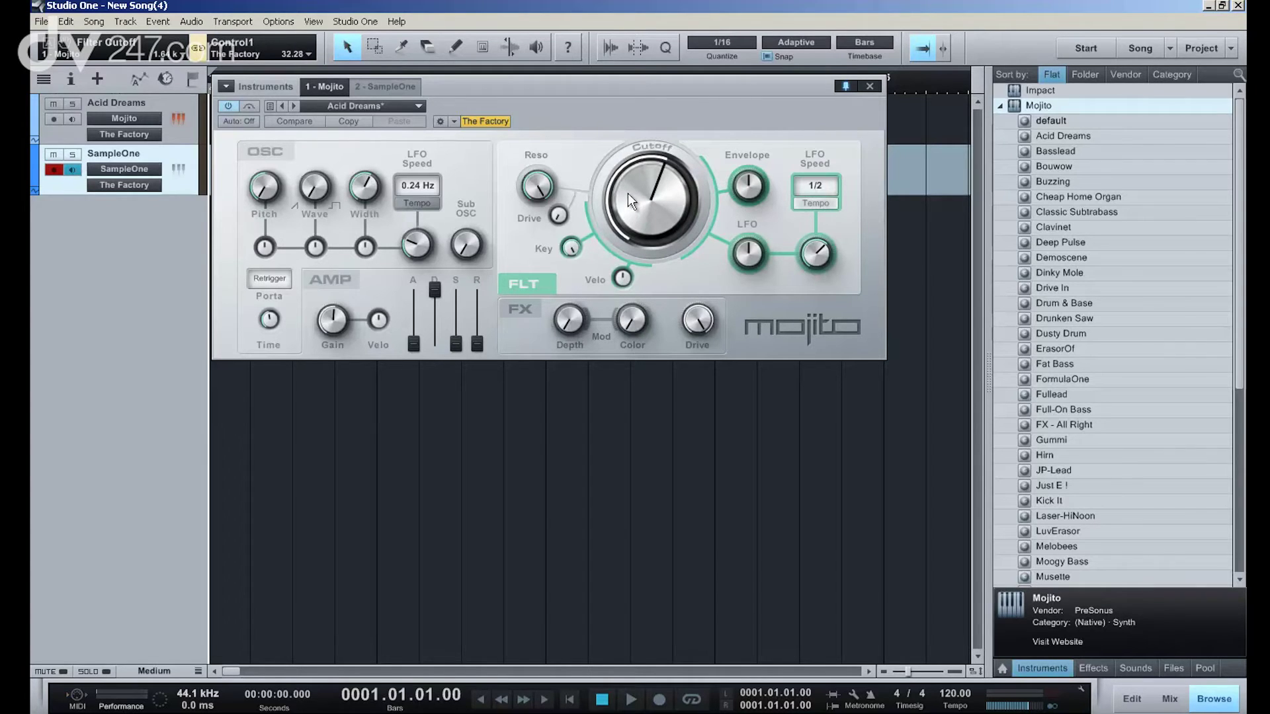
{"action": "mouse_move", "coordinate": [628, 193]}
{"action": "left_mouse_down"}
{"action": "mouse_move", "coordinate": [625, 225]}
{"action": "mouse_move", "coordinate": [628, 210]}
{"action": "left_mouse_up"}
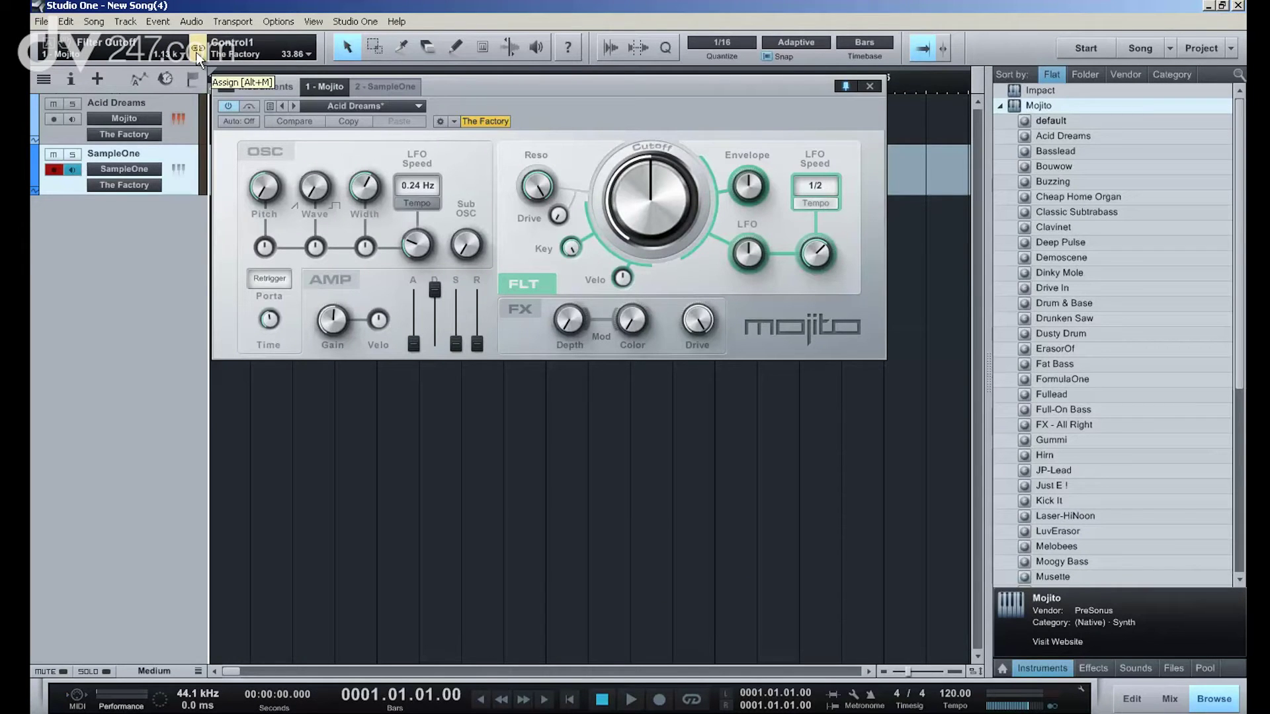
{"action": "left_click", "coordinate": [196, 53]}
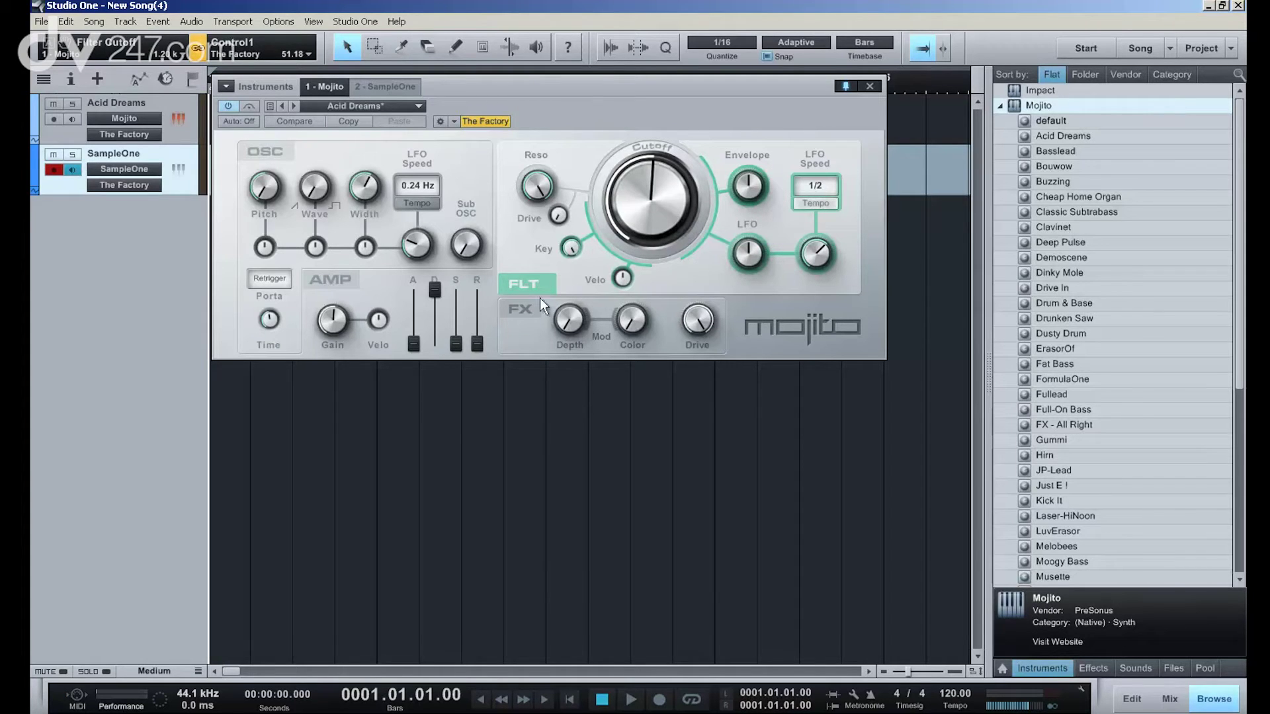
{"action": "left_click_drag", "start_coordinate": [412, 346], "coordinate": [429, 312]}
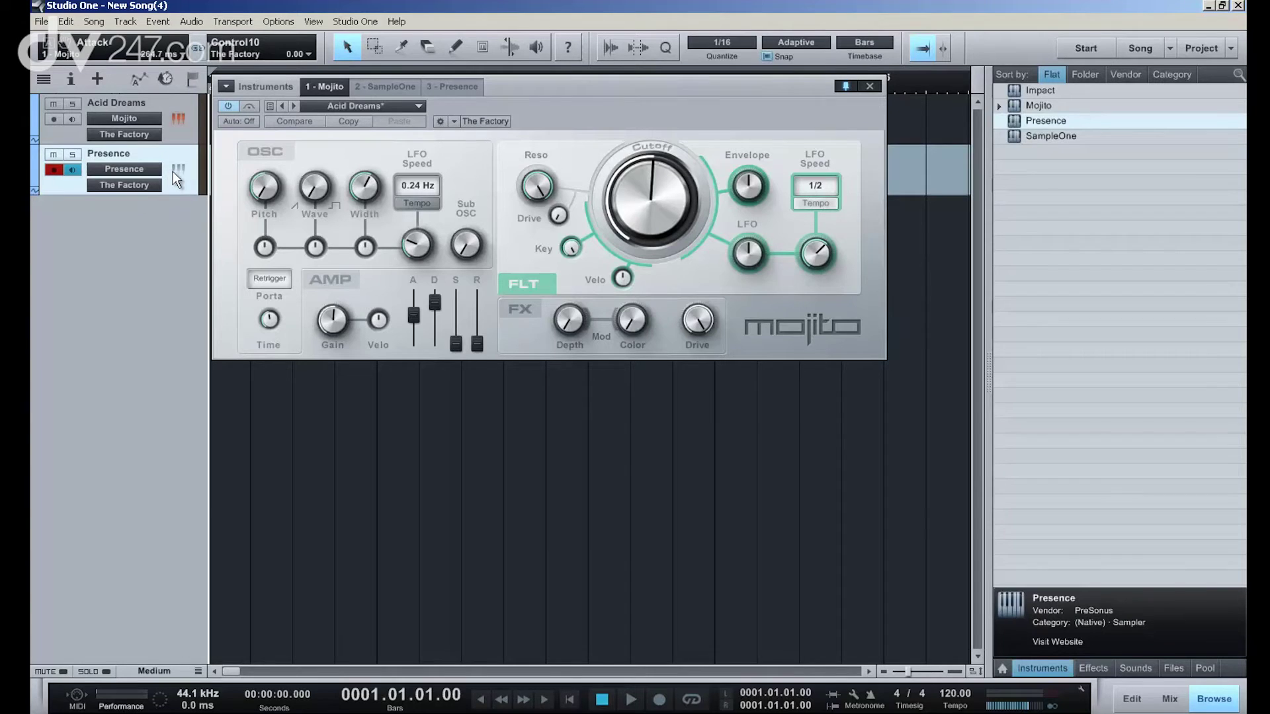
Step: Open the Presence instrument beside Mojito and switch focus between the two to compare how The Factory controls each one
{"action": "left_click", "coordinate": [177, 171]}
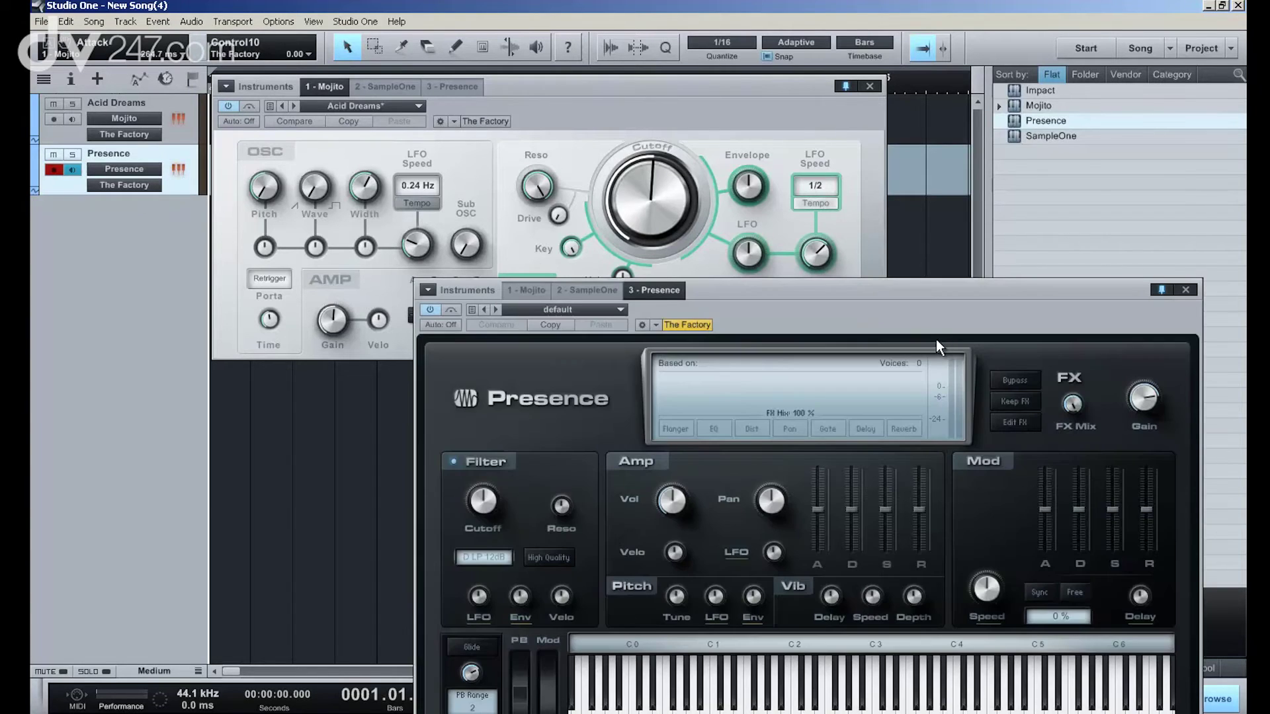
{"action": "left_click_drag", "start_coordinate": [930, 331], "coordinate": [937, 327]}
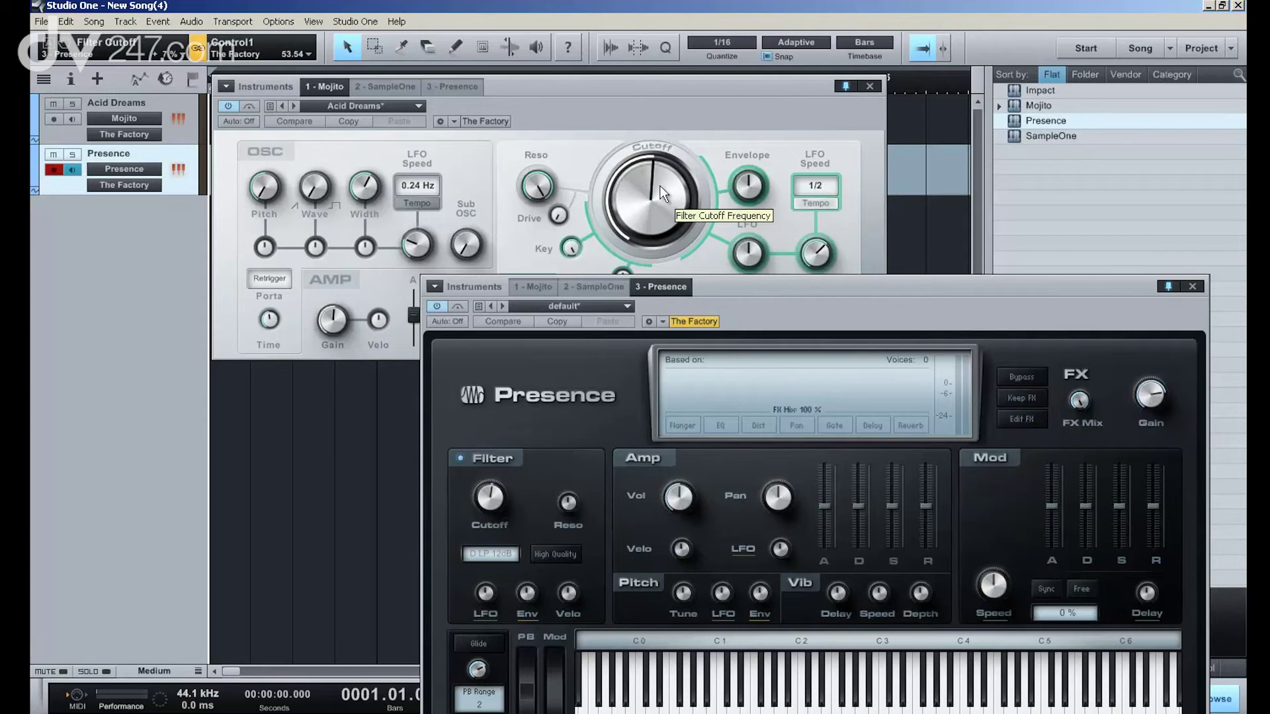
{"action": "left_click", "coordinate": [707, 112]}
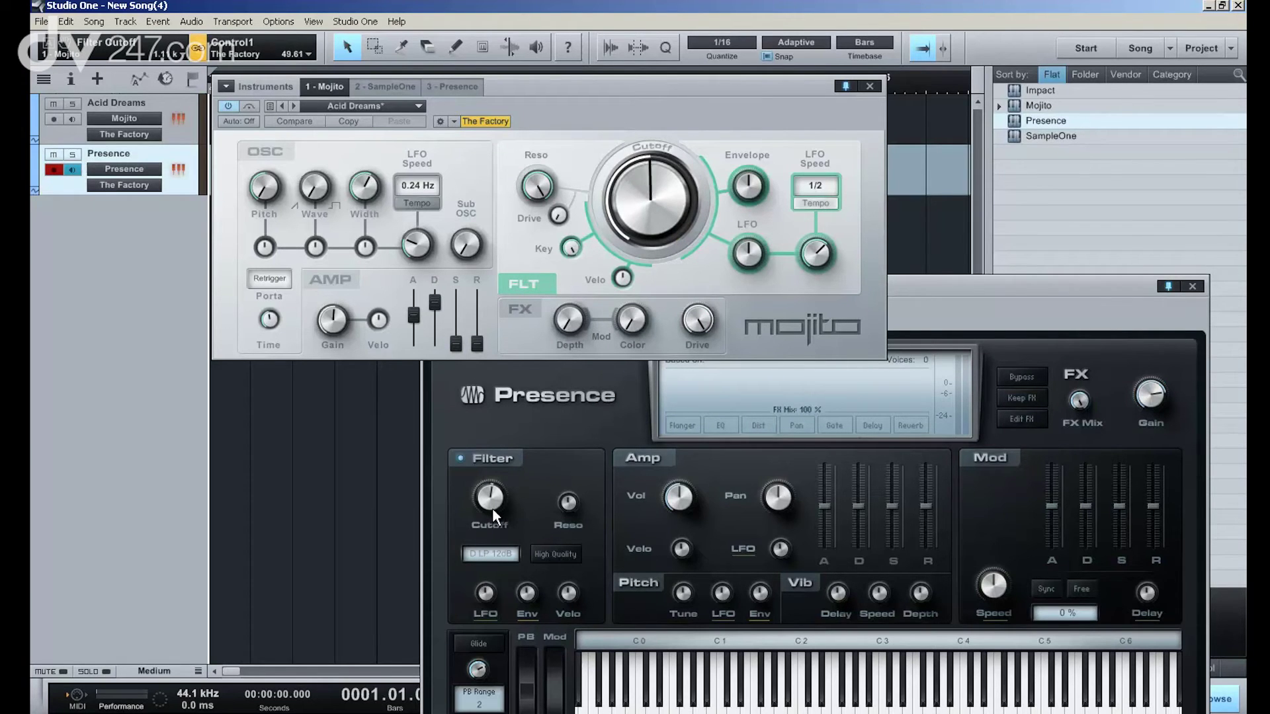
{"action": "left_click", "coordinate": [575, 439]}
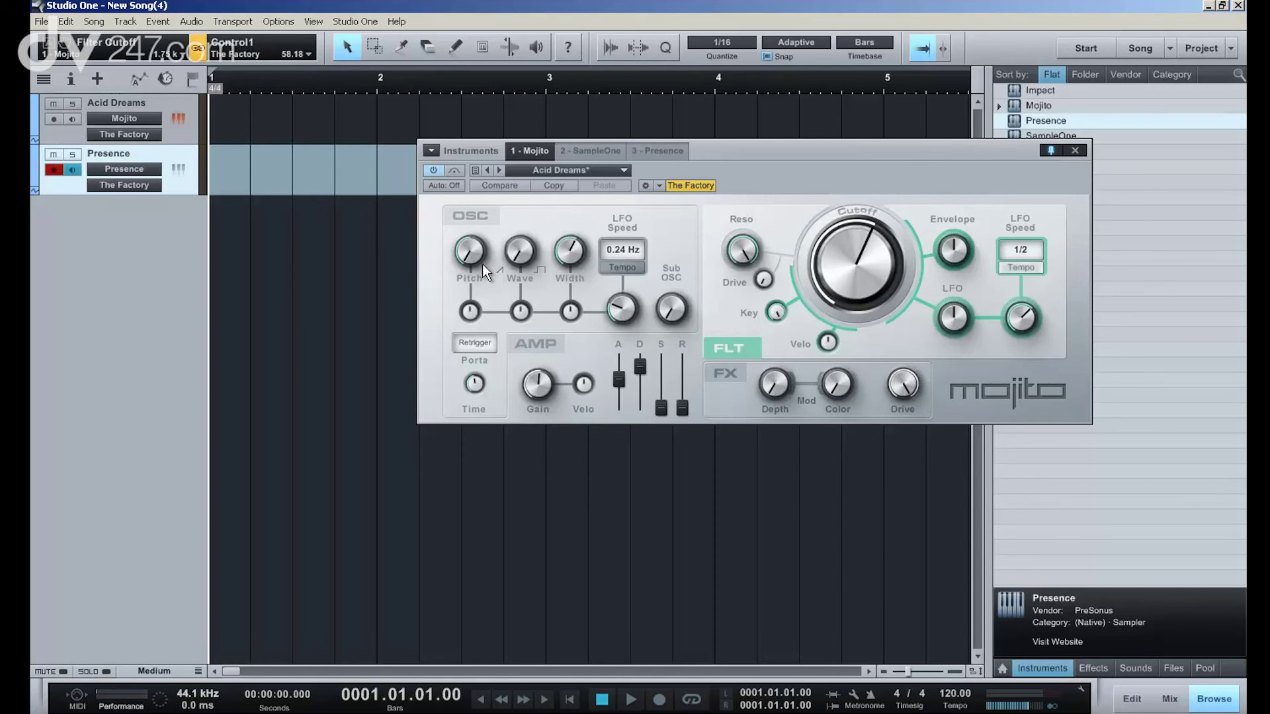
Step: Lower Mojito's Filter Cutoff and create an automation track for that parameter below the Presence track
{"action": "left_click_drag", "start_coordinate": [842, 267], "coordinate": [823, 286]}
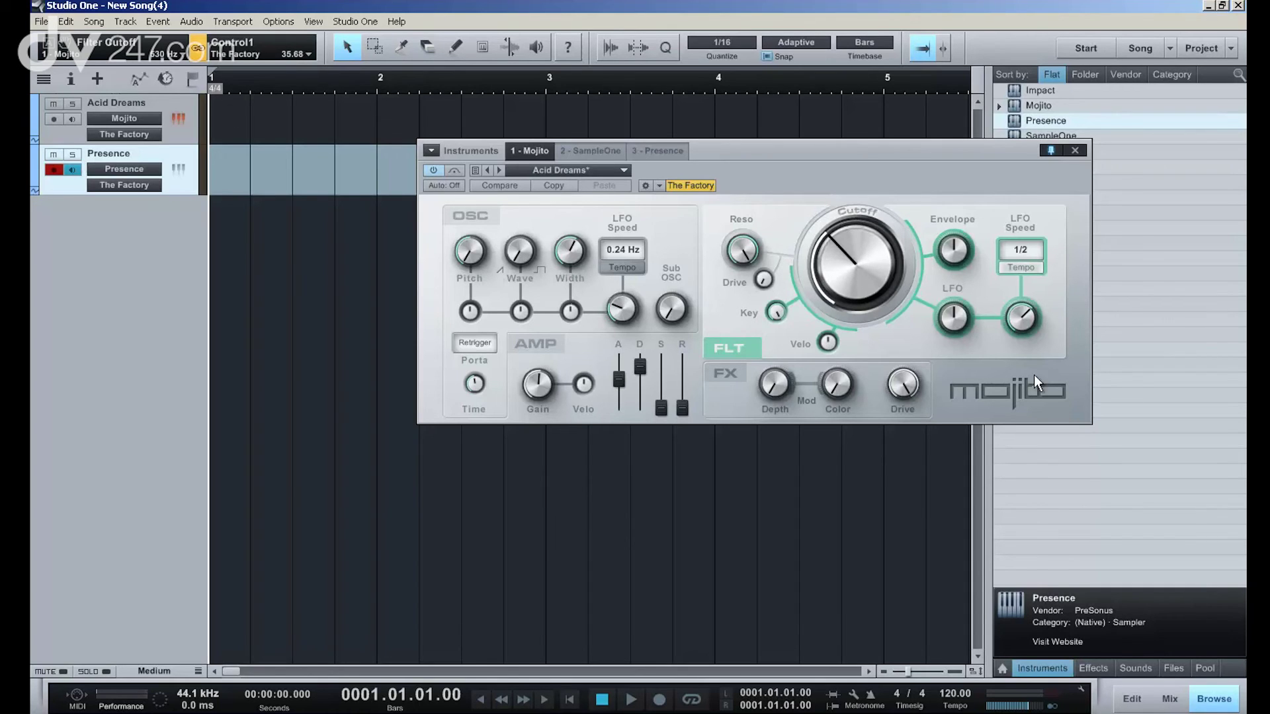
{"action": "left_click_drag", "start_coordinate": [856, 235], "coordinate": [856, 239]}
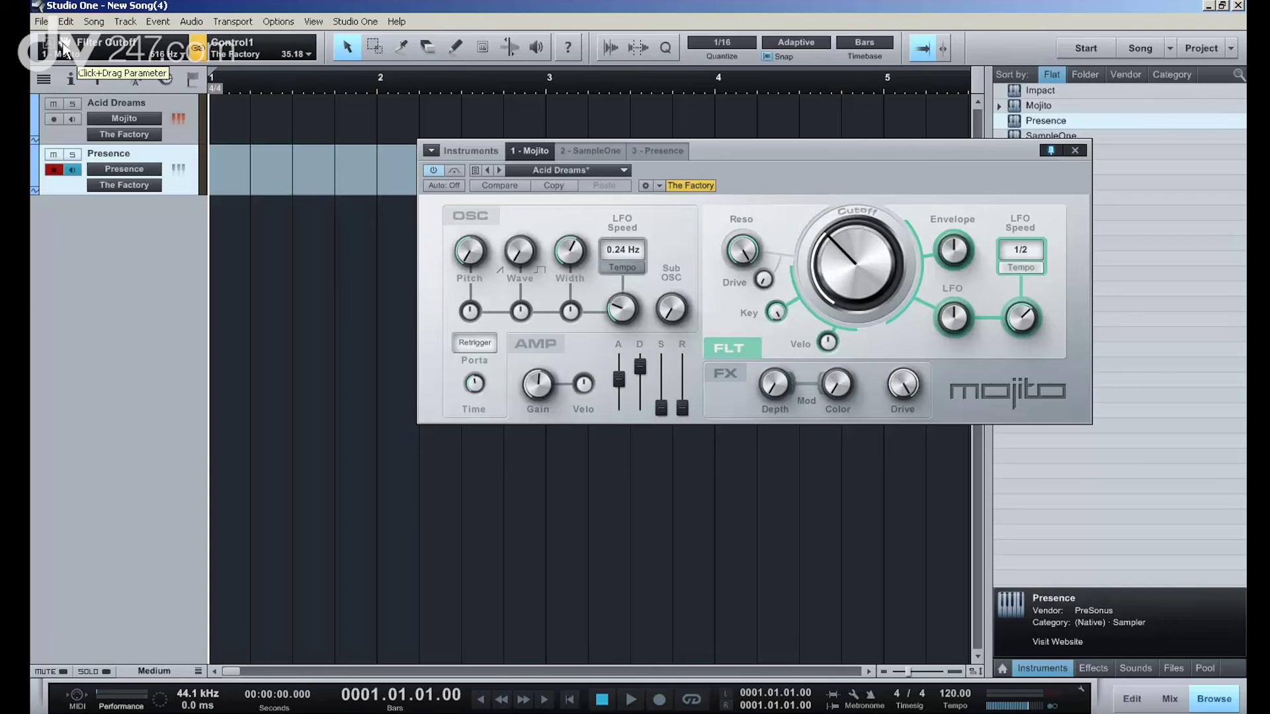
{"action": "left_click_drag", "start_coordinate": [65, 50], "coordinate": [65, 213]}
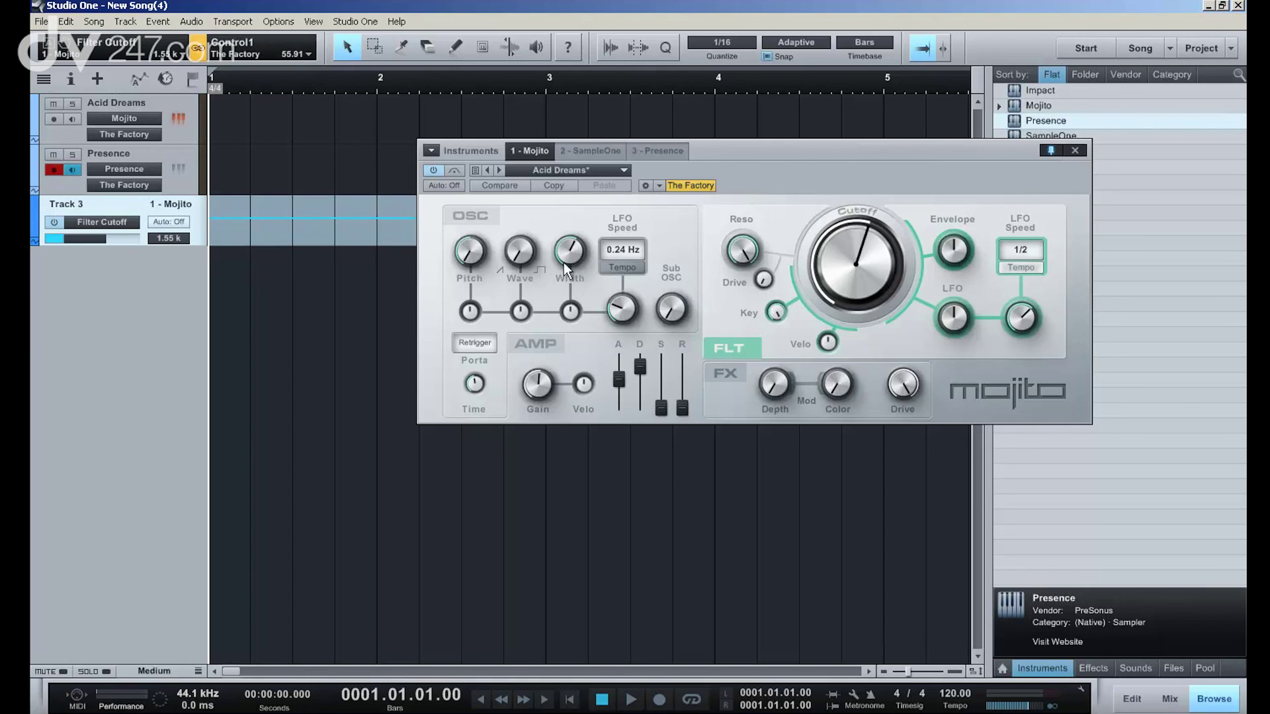
Step: Draw a wavy Filter Cutoff automation curve across bar 1 of Track 3 and play it back from 1.01.04
{"action": "left_click", "coordinate": [455, 47]}
{"action": "mouse_move", "coordinate": [228, 219]}
{"action": "left_mouse_down"}
{"action": "mouse_move", "coordinate": [311, 208]}
{"action": "mouse_move", "coordinate": [397, 218]}
{"action": "left_mouse_up"}
{"action": "left_click", "coordinate": [239, 85]}
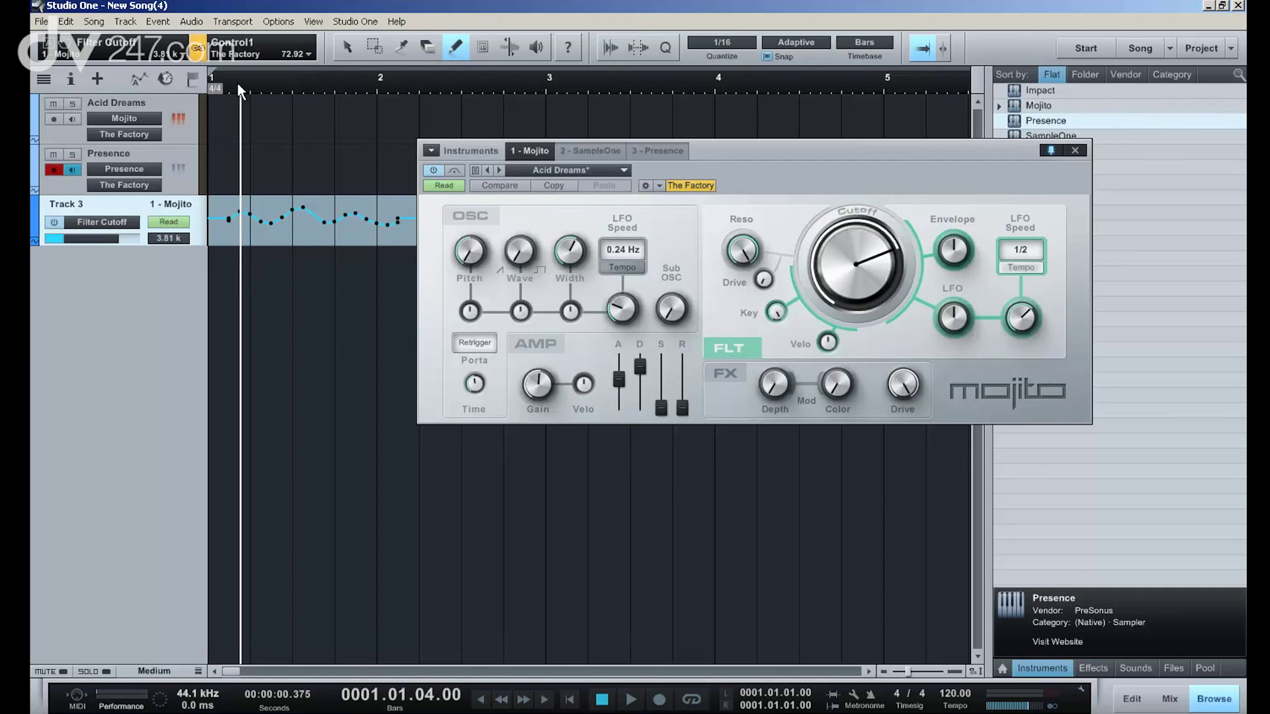
{"action": "key", "text": "space"}
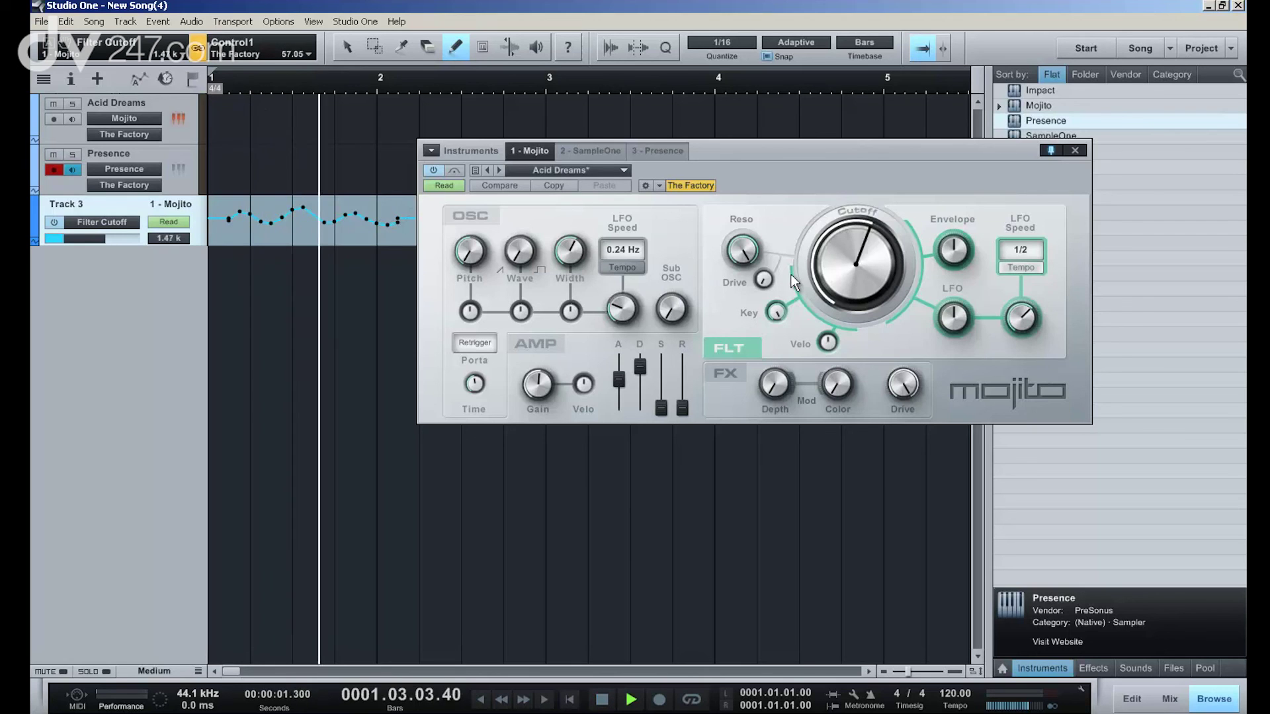